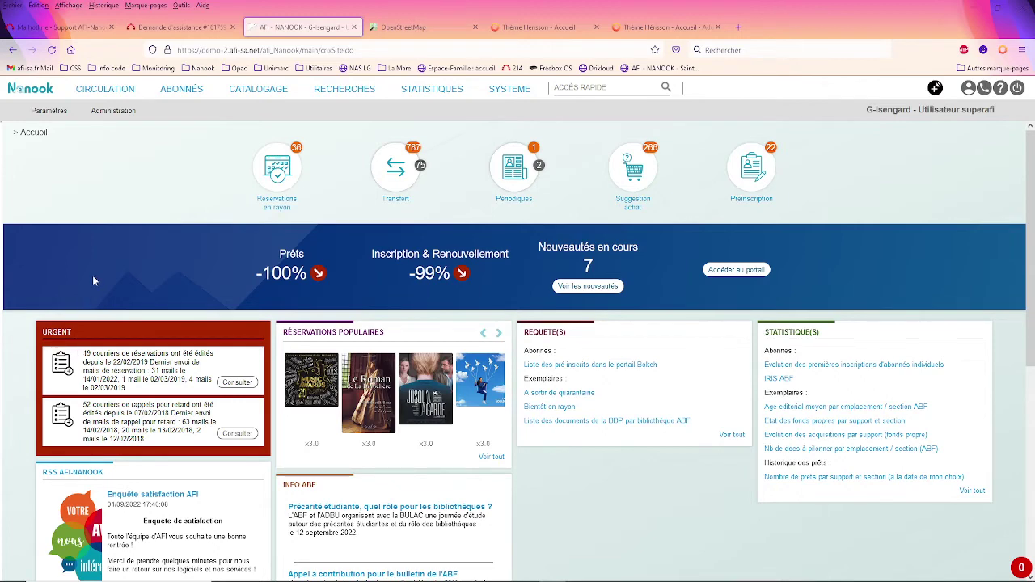
Step: In the system's Unimarc settings, set the type of zone 941 subfield $d Latitude to Alphanumérique and save it
left_click(518, 90)
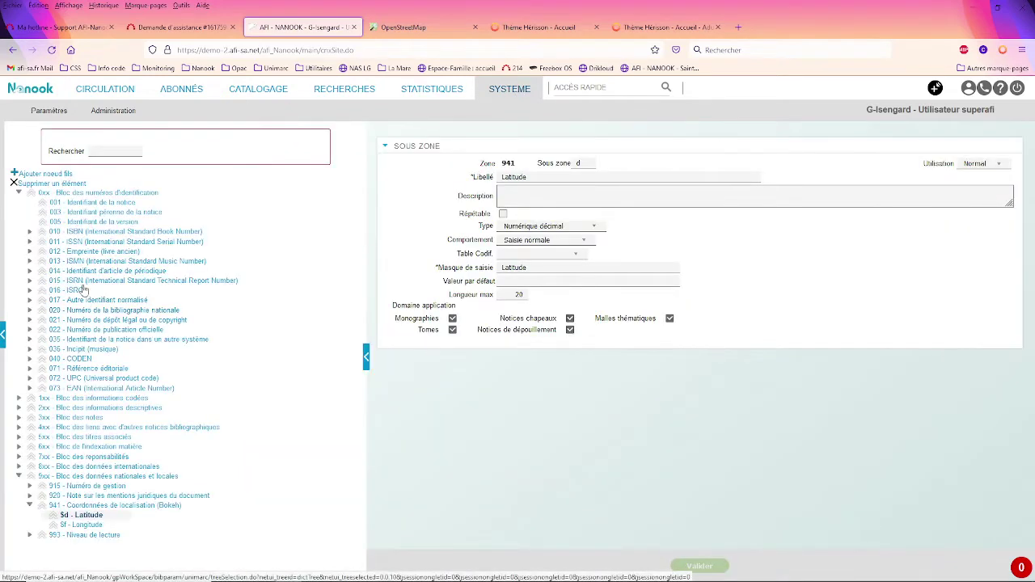
left_click(31, 506)
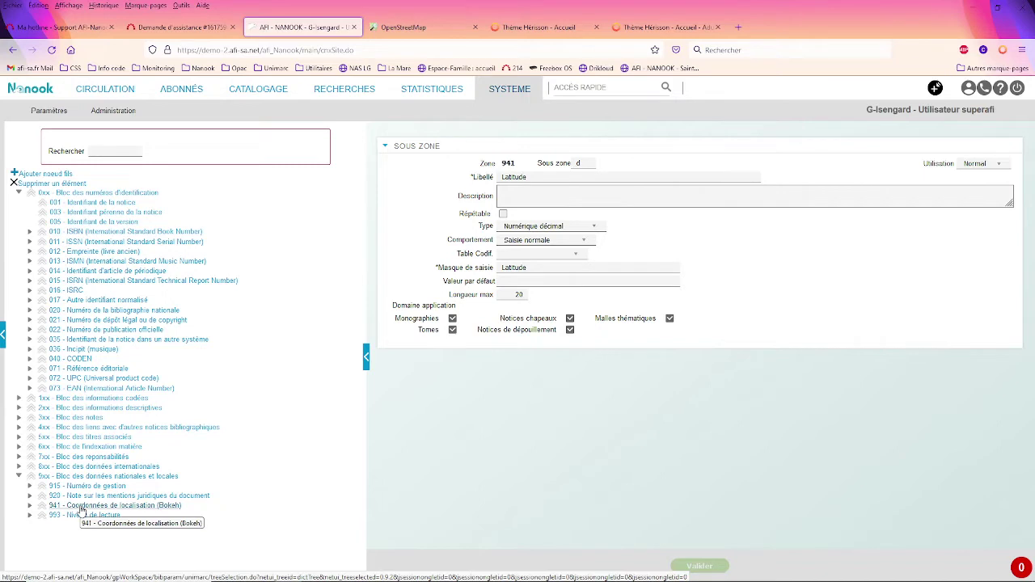
left_click(30, 506)
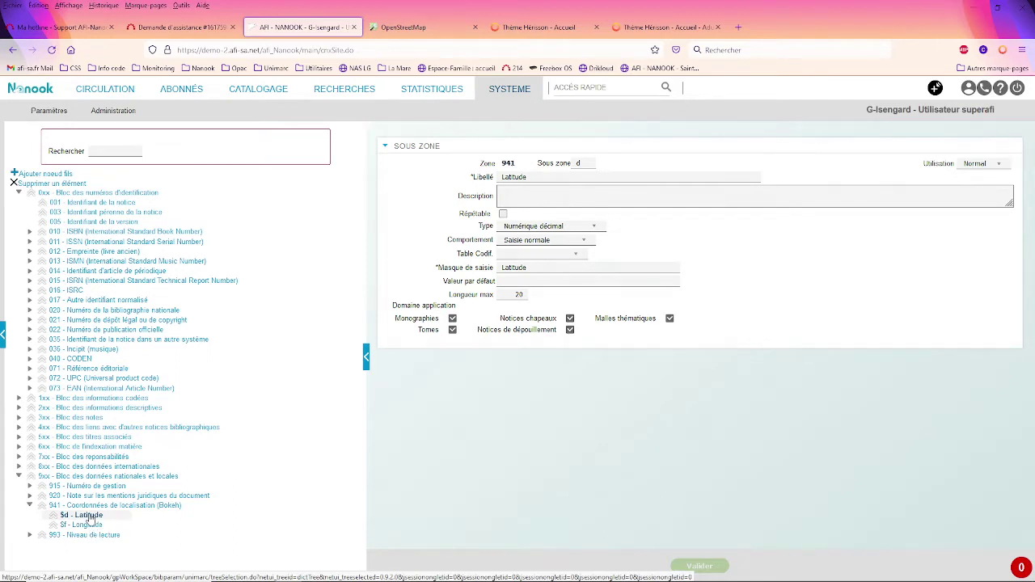
left_click(530, 227)
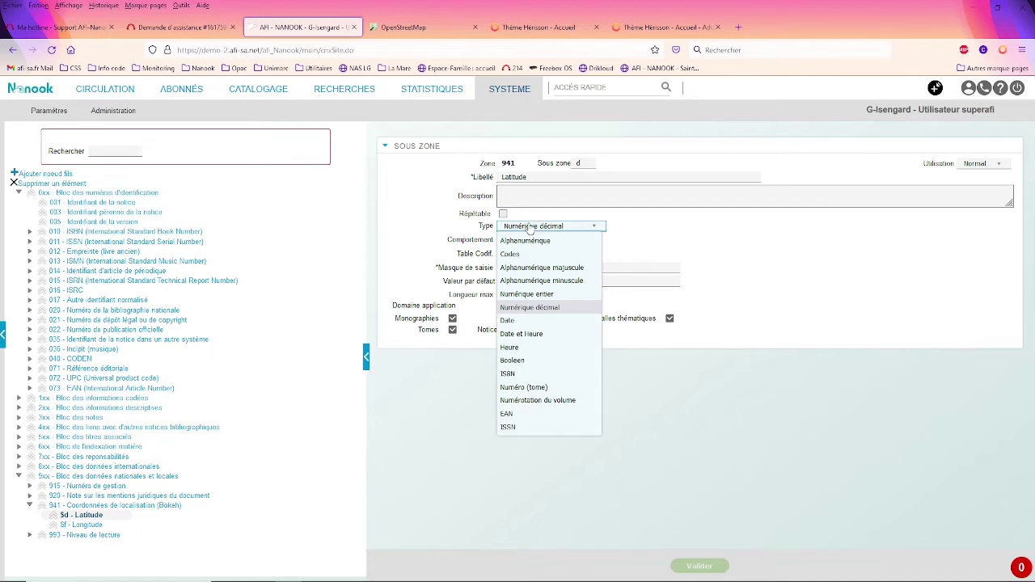
left_click(525, 241)
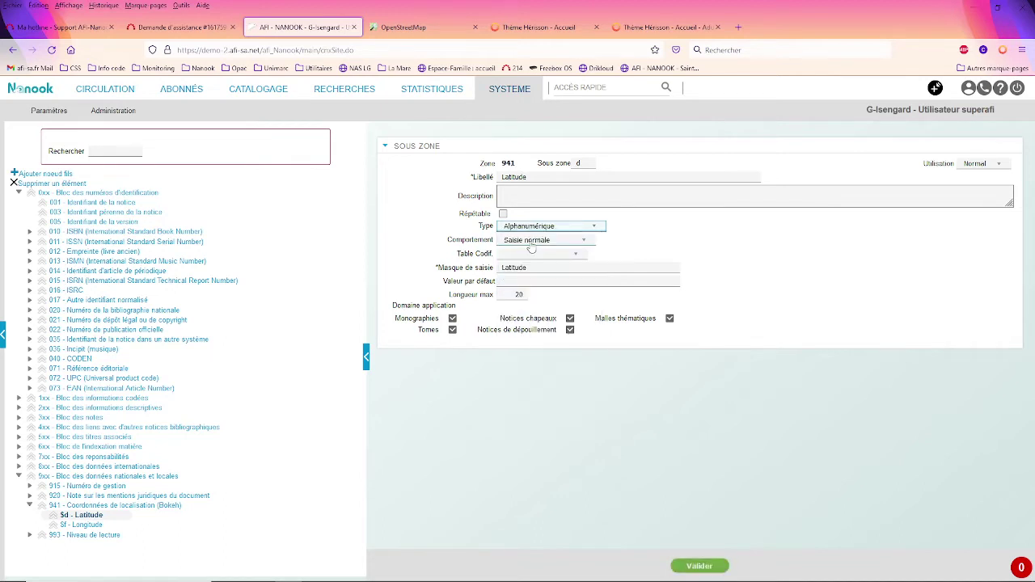
left_click(726, 568)
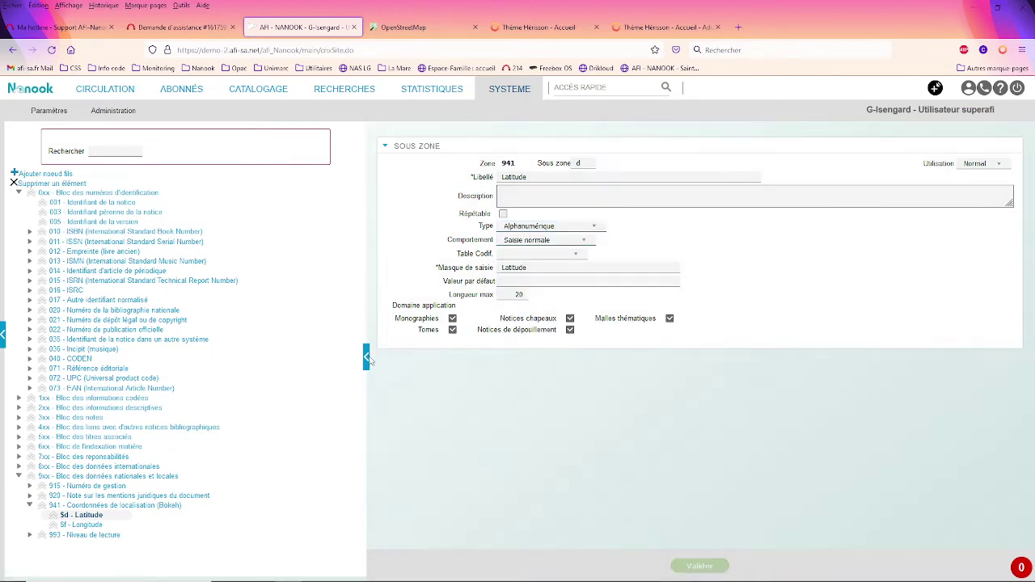
Step: Set the type of zone 941 subfield $f Longitude to Alphanumérique and save it
left_click(81, 525)
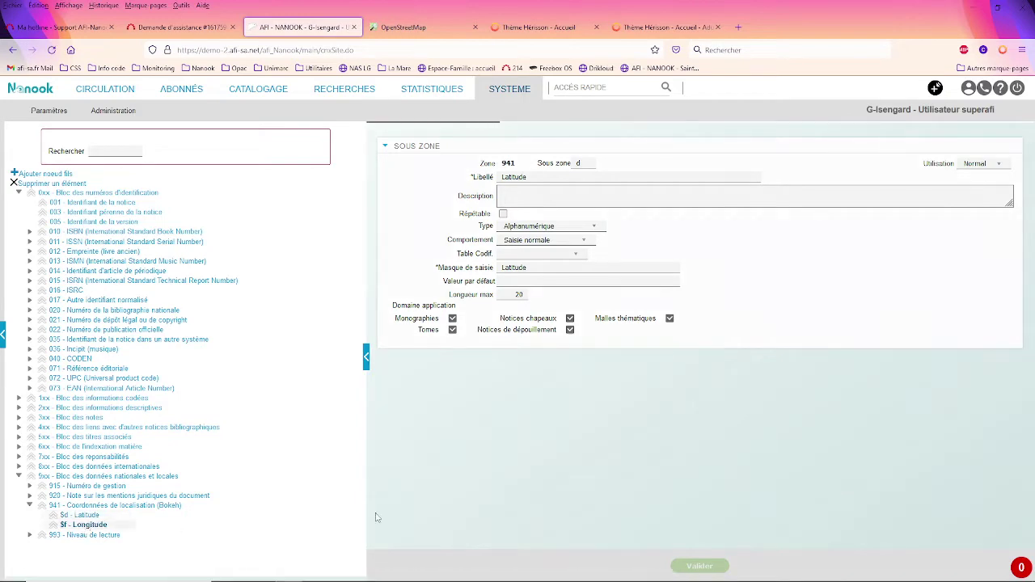
left_click(535, 227)
left_click(526, 240)
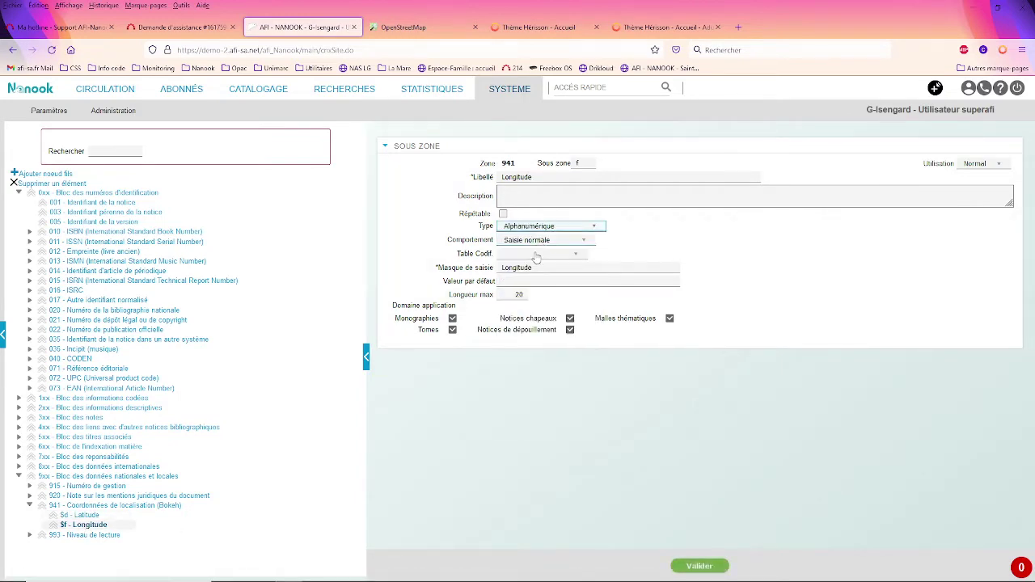
left_click(693, 570)
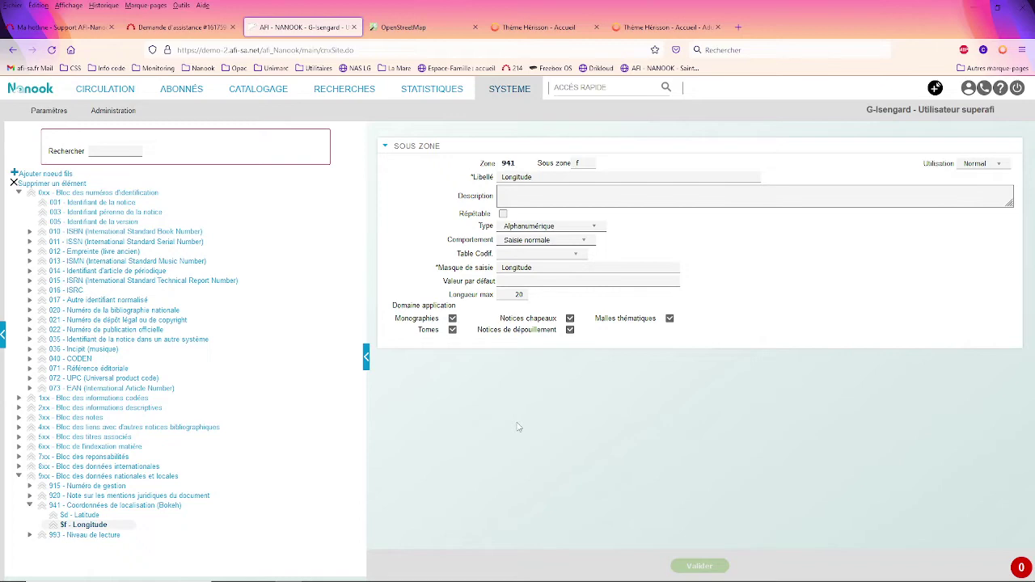
Step: Open the Isbd cataloguing grid "Livre, jeu, texte lu" for editing and expand its field groups
left_click(275, 92)
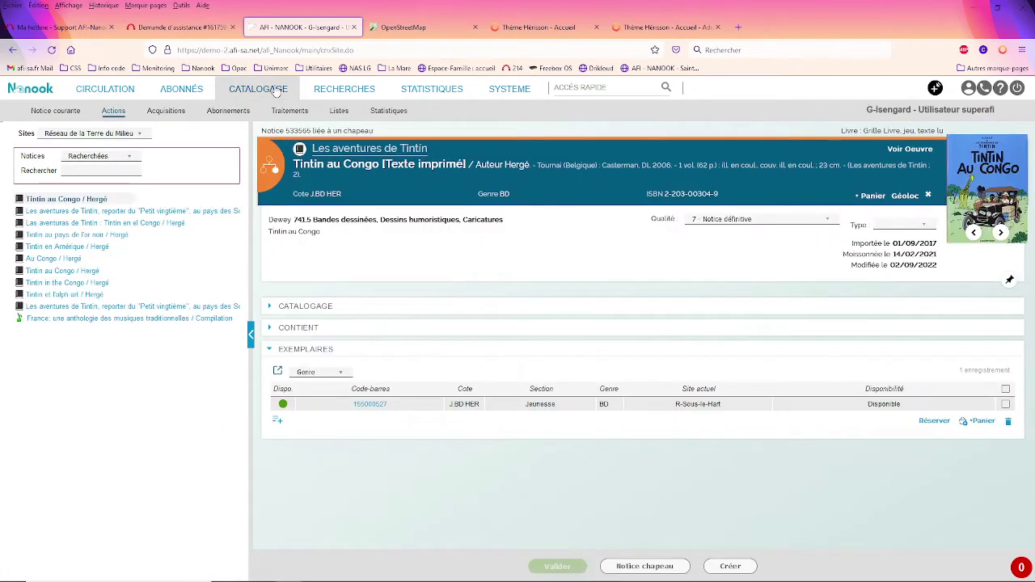
mouse_move(116, 111)
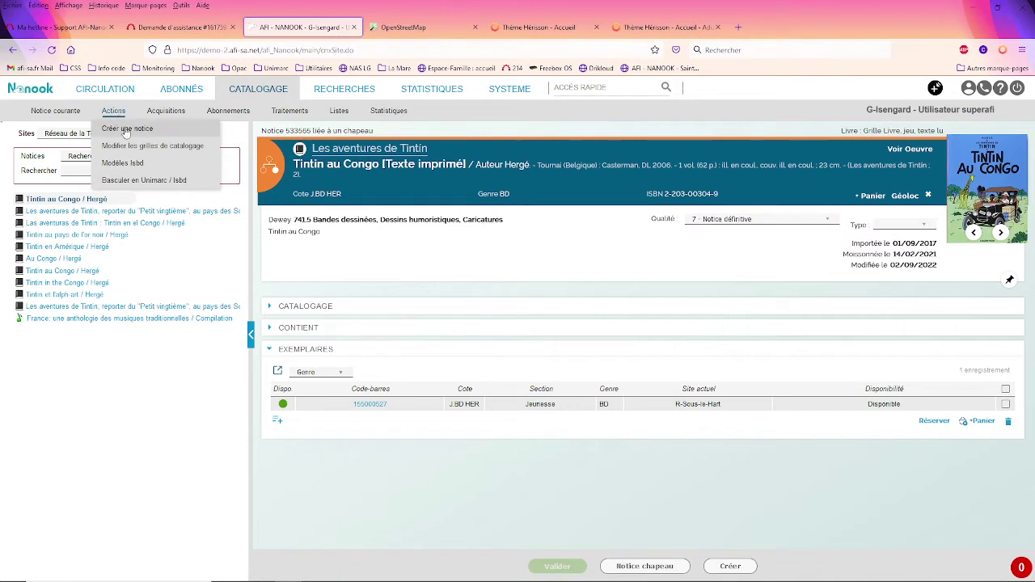
left_click(146, 147)
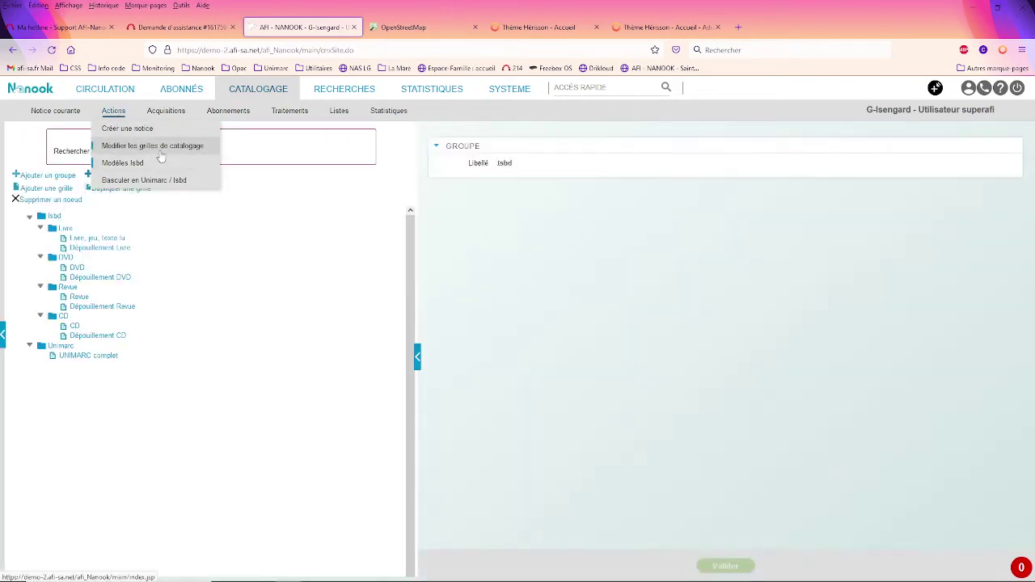
left_click(95, 242)
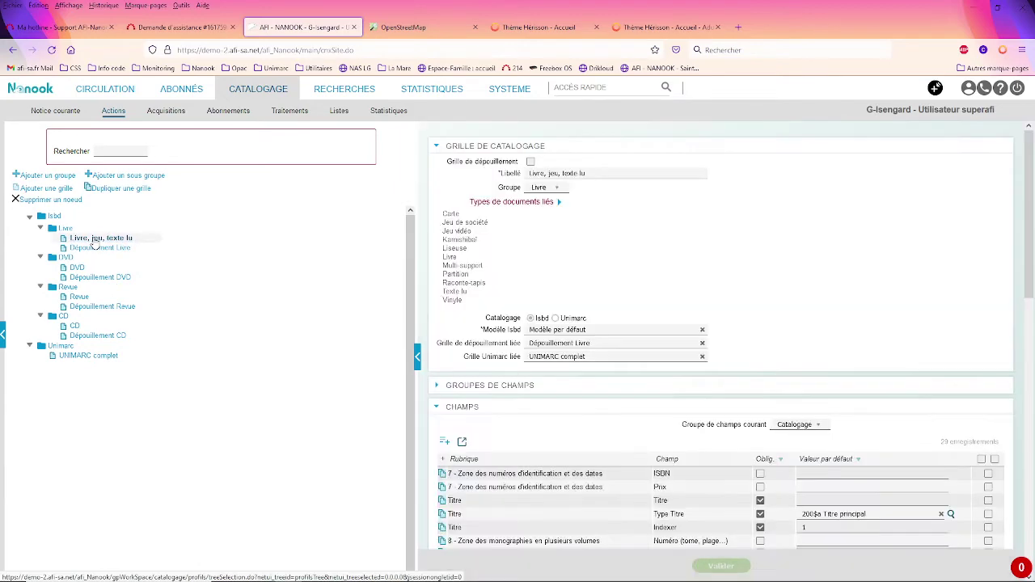
left_click(451, 394)
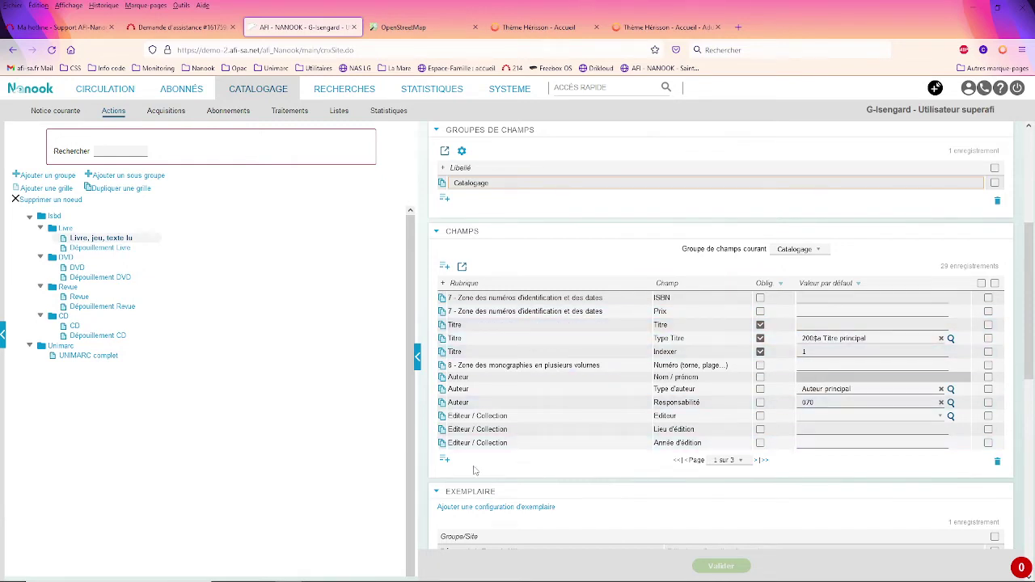
Step: Add the Ressources cartographiques fields Latitude and Longitude from the notes zone to the grid's Catalogage field group and save
left_click(444, 460)
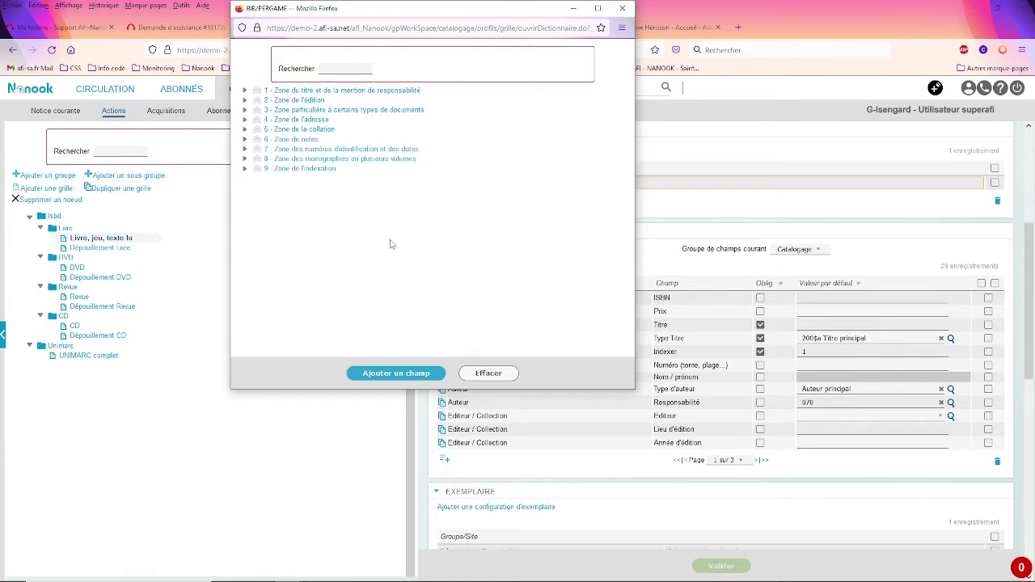
left_click(264, 137)
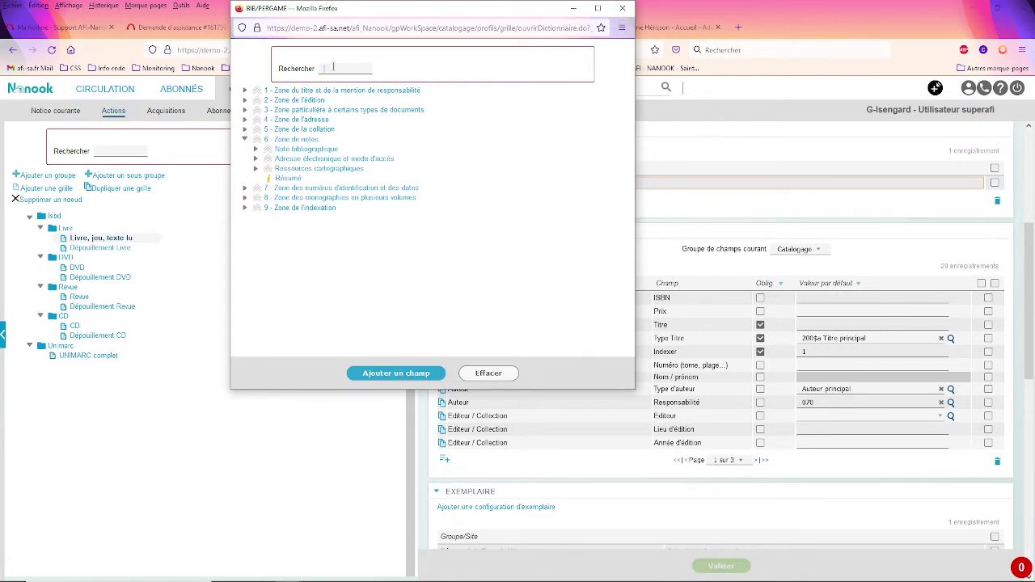
left_click(317, 169)
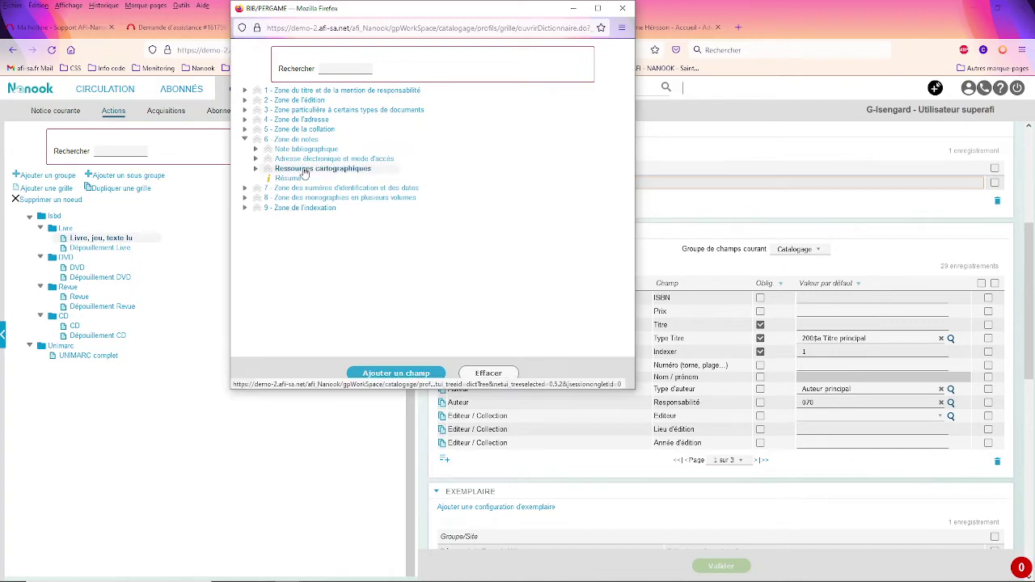
left_click(364, 372)
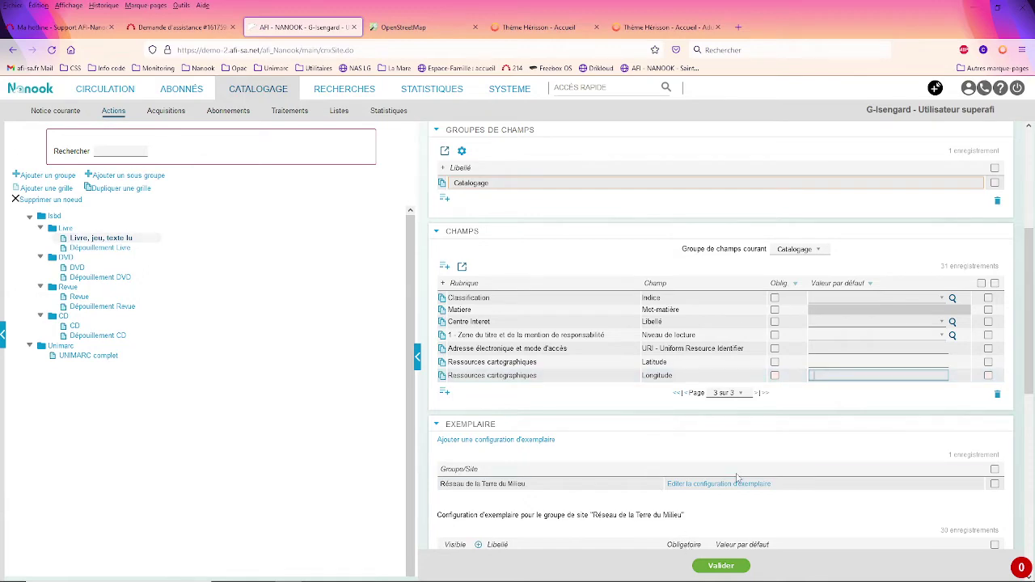
left_click(728, 564)
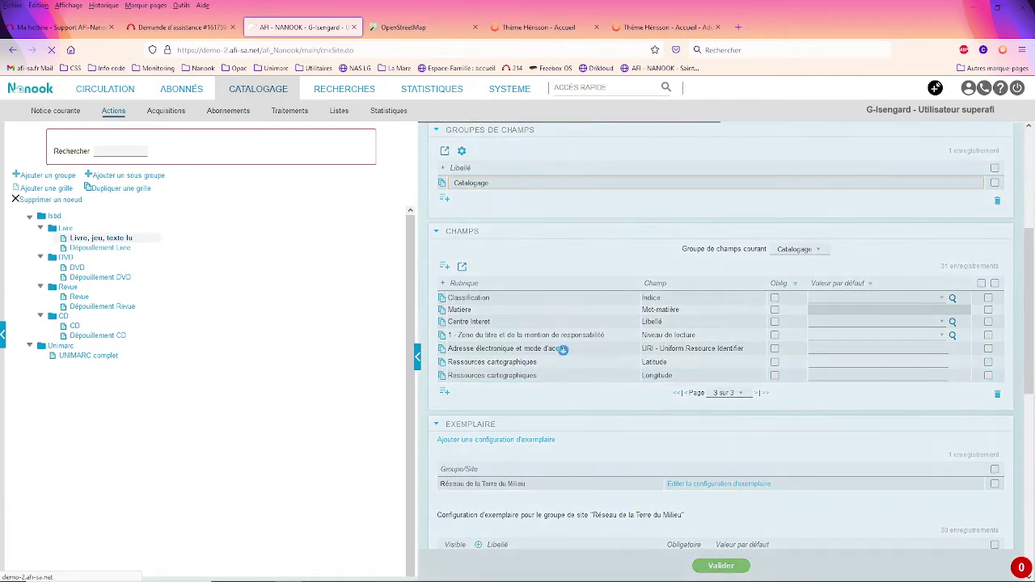
scroll(554, 365, "down", 1)
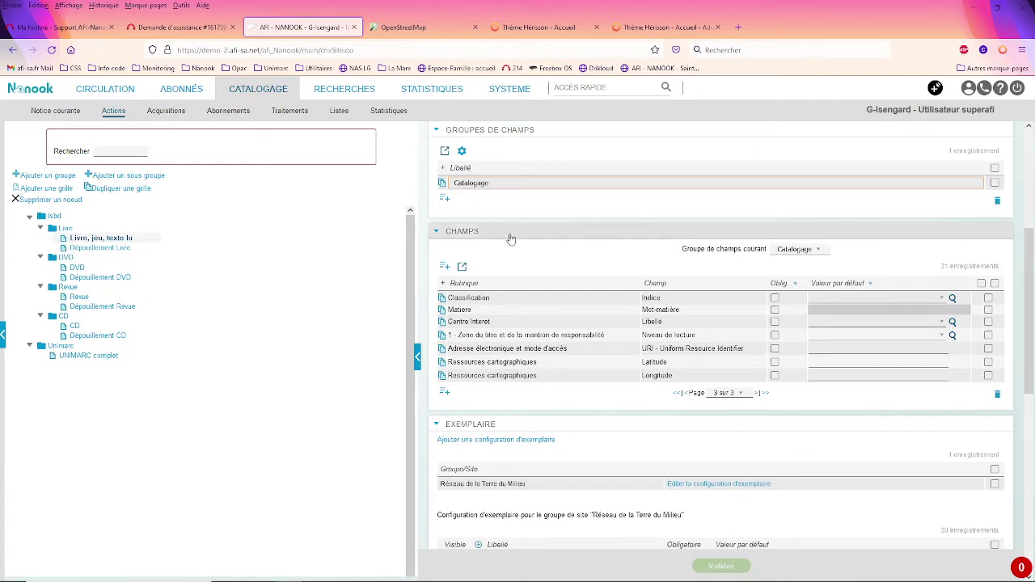
Step: Rerun the recent search "tintin congo" and open the record of volume 2, Tintin au Congo
mouse_move(244, 109)
left_click(350, 95)
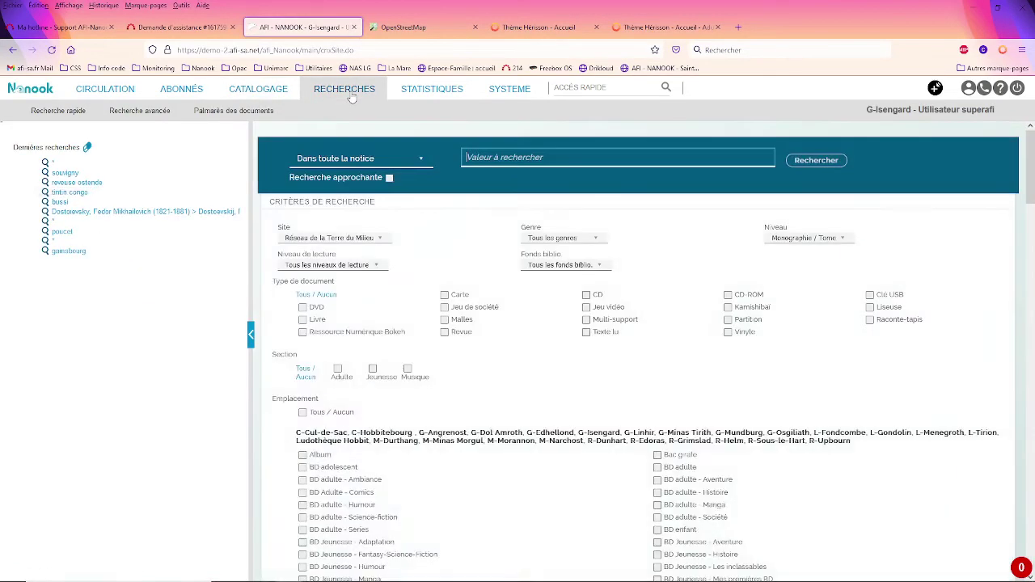
left_click(69, 194)
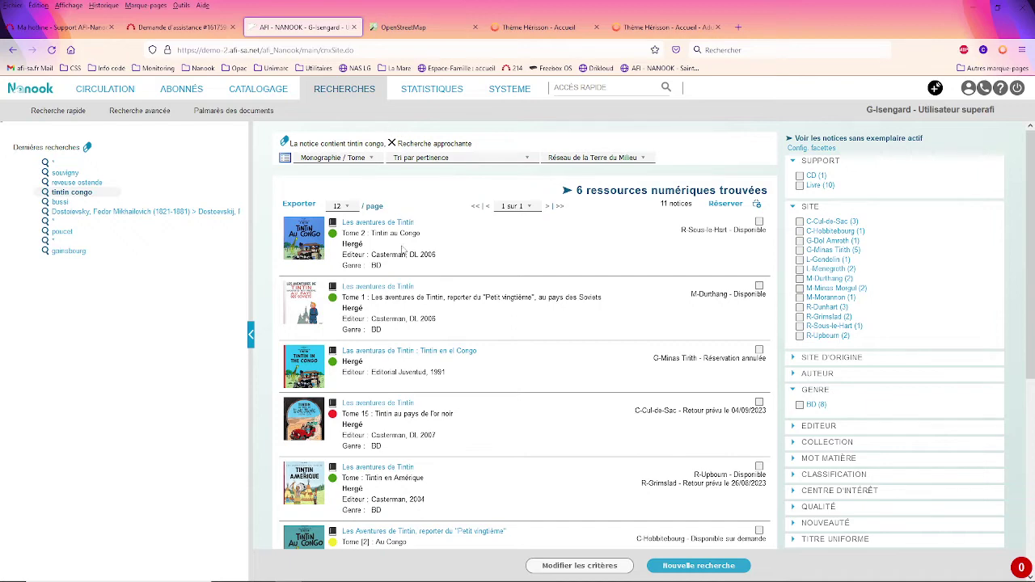
left_click(388, 223)
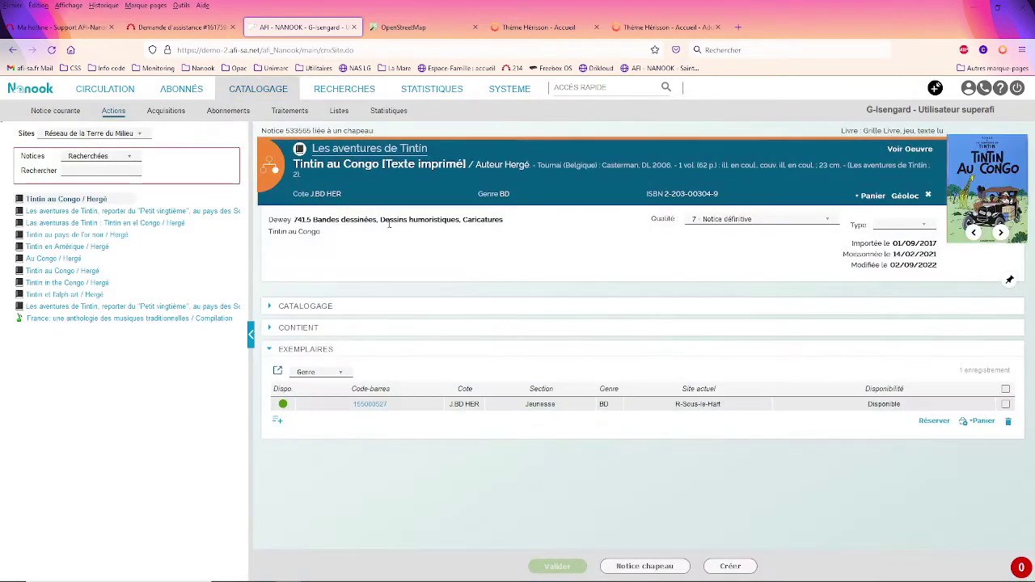
Step: Expand the record's cataloguing section and activate the Latitude field under Coordonnées de localisation (Bokeh)
left_click(288, 313)
scroll(401, 316, "down", 1)
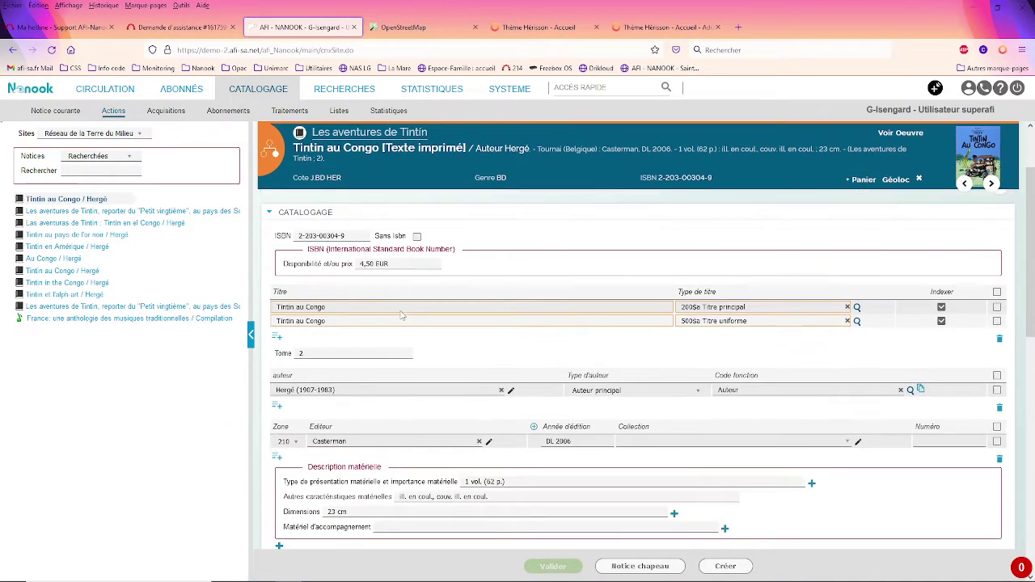
scroll(401, 315, "down", 10)
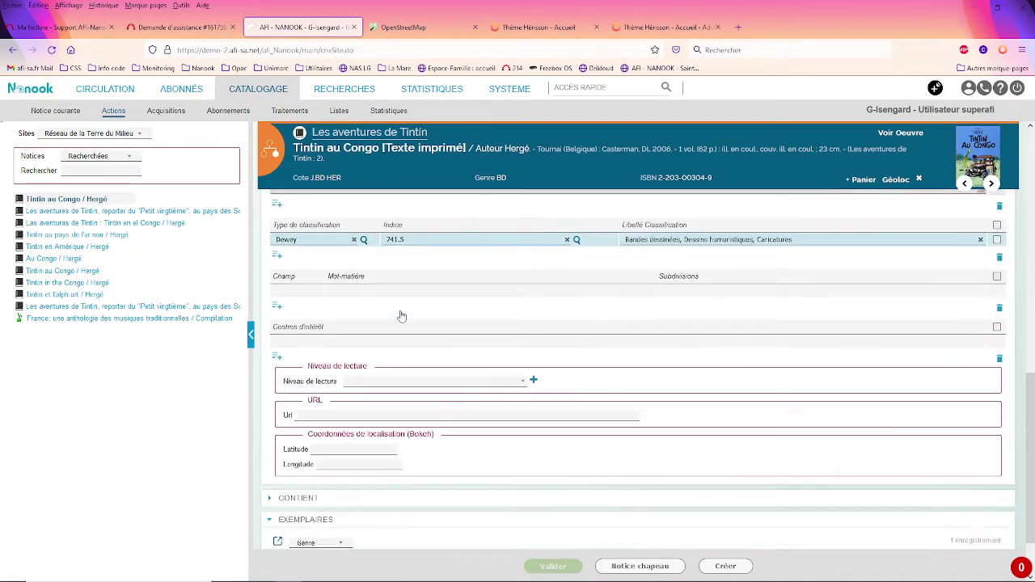
scroll(401, 315, "down", 1)
left_click(341, 374)
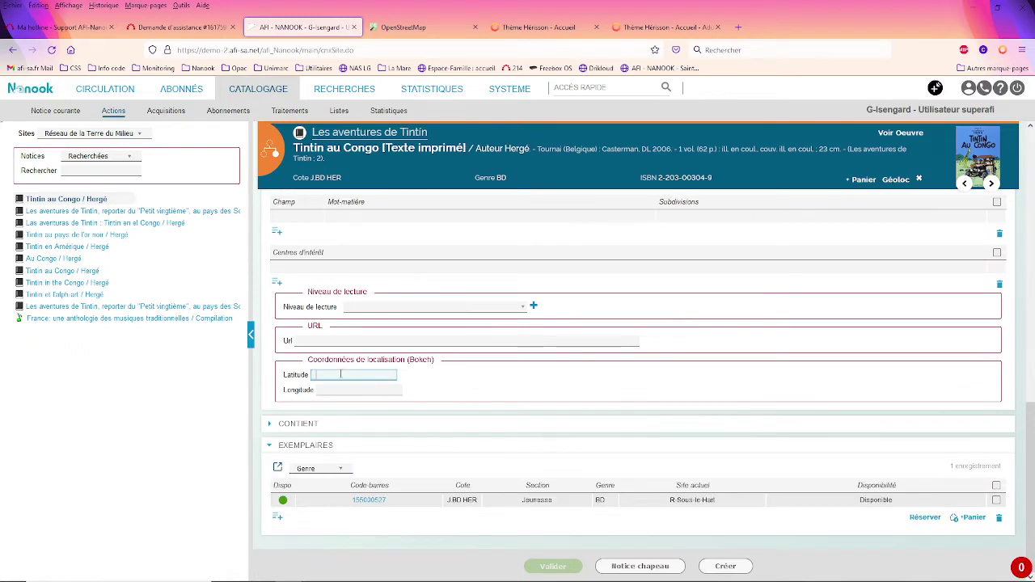
left_click(346, 393)
left_click(343, 373)
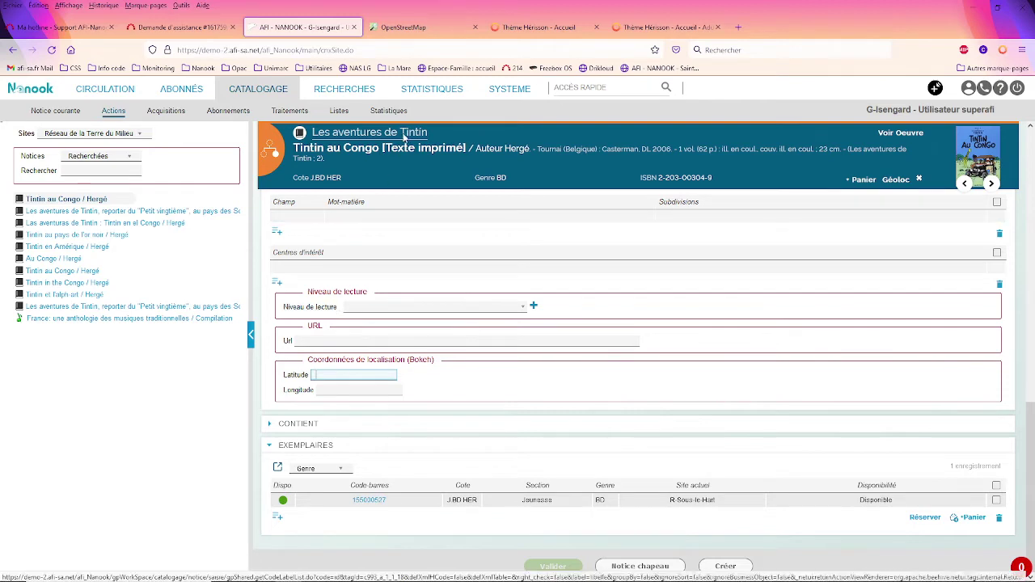
Step: Switch to OpenStreetMap, show the address at Kinshasa on the map and copy its coordinates -4.368,15.304
left_click(402, 32)
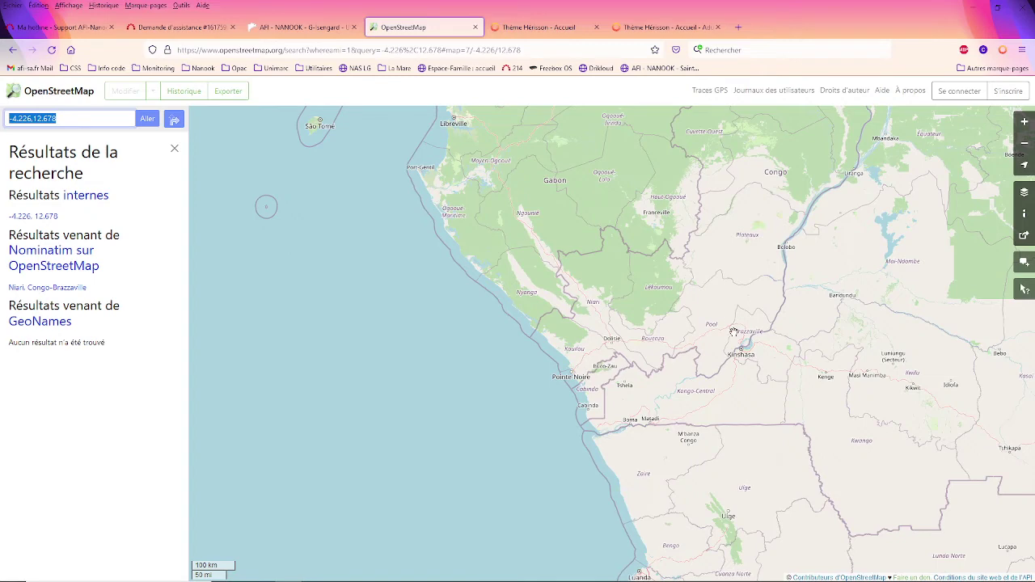
left_click_drag(728, 301, 679, 277)
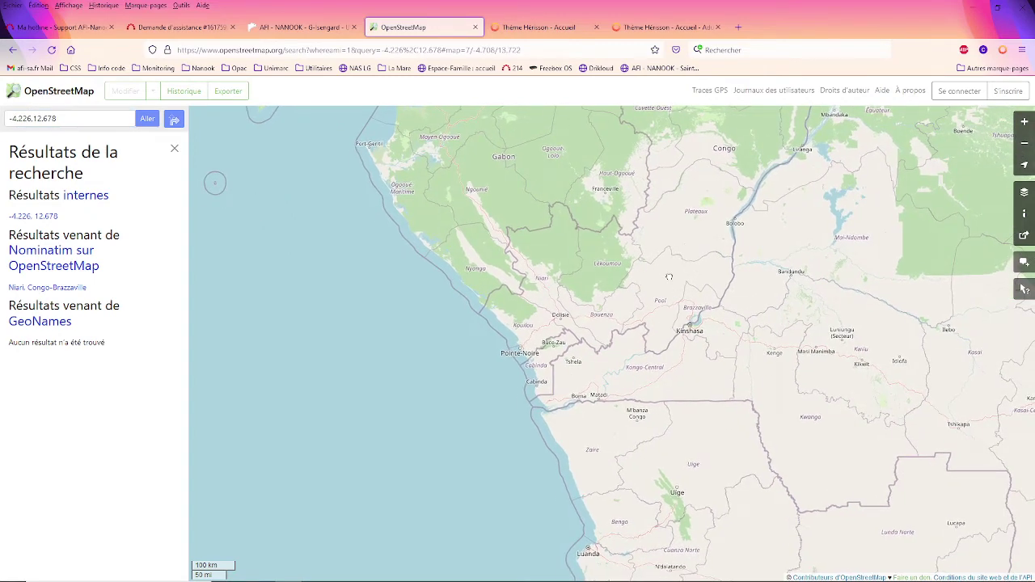
left_click_drag(673, 278, 676, 316)
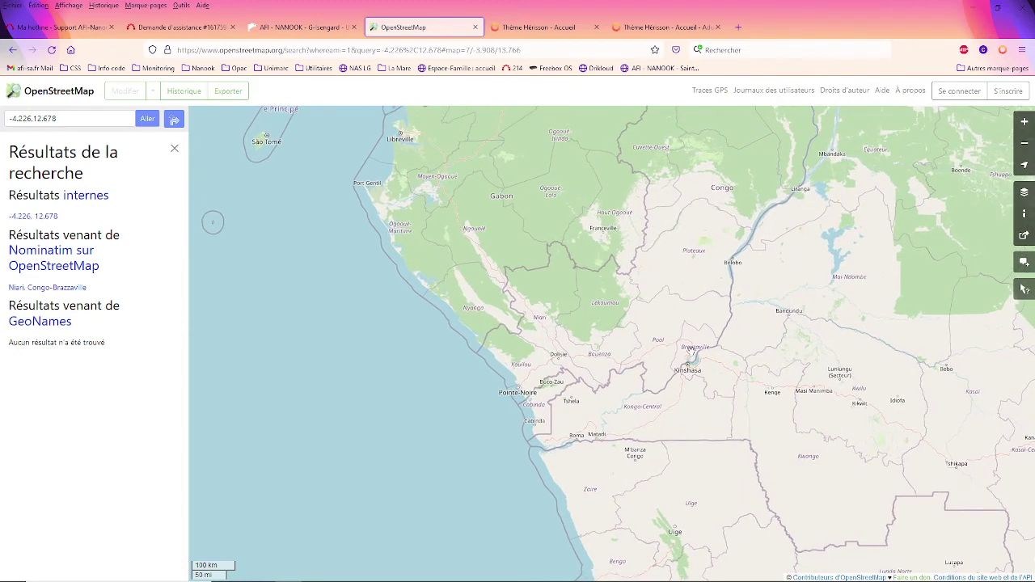
right_click(686, 367)
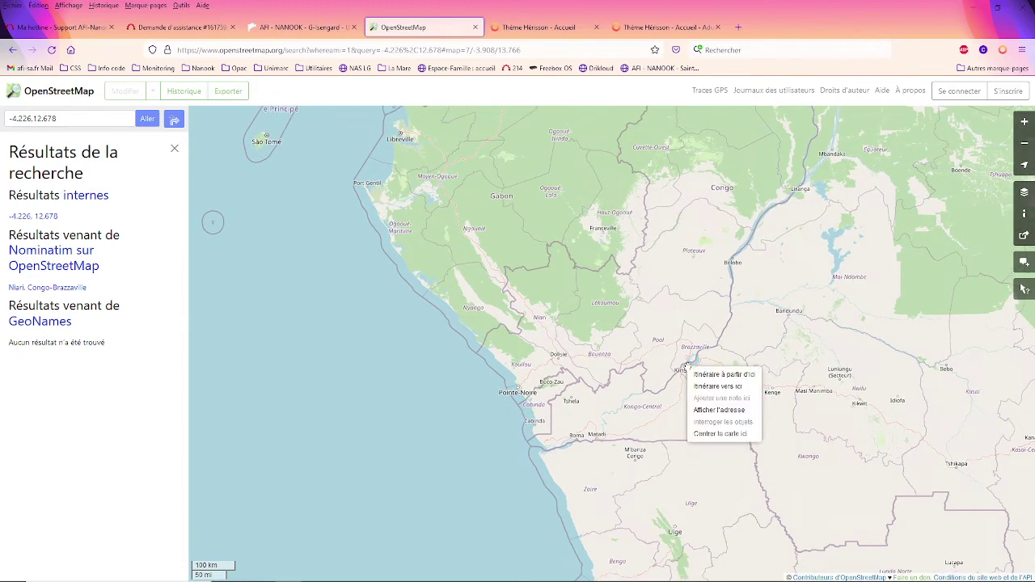
left_click(713, 410)
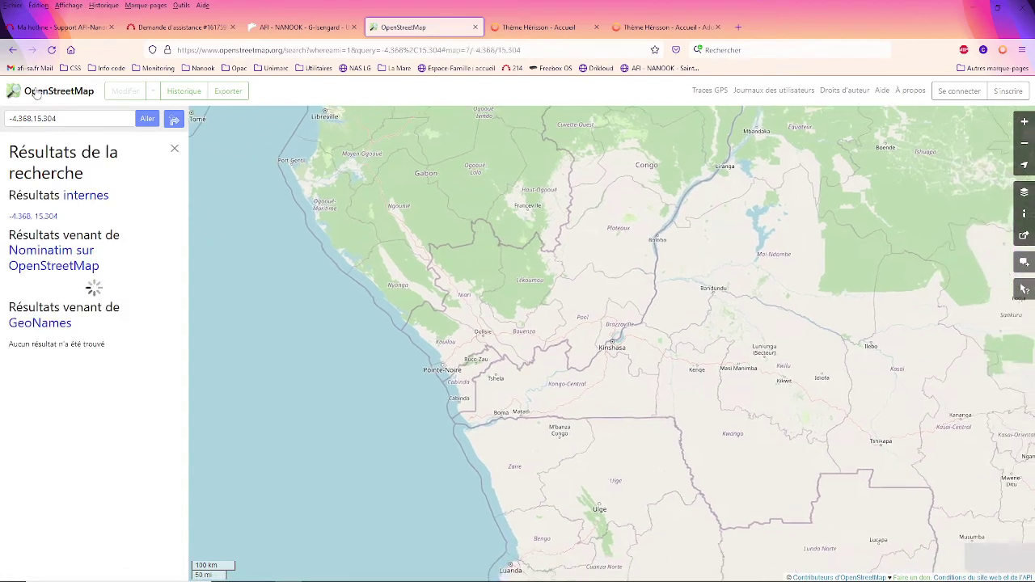
left_click_drag(77, 118, 4, 119)
key("ctrl+c")
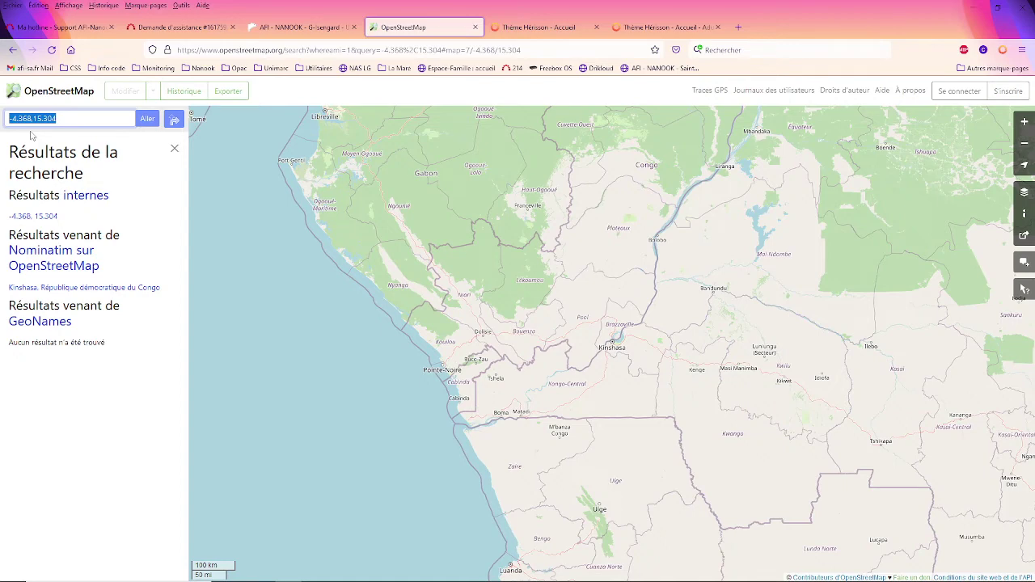
Step: Switch back to Nanook, set the record's latitude to -4.368 and longitude to 15.304, and save the record
left_click(303, 26)
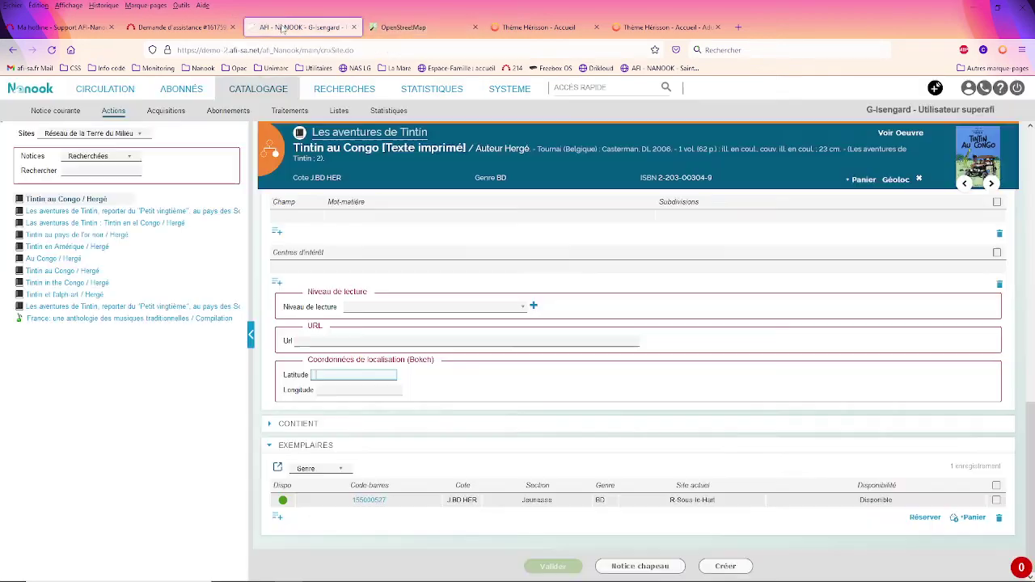
key("ctrl+v")
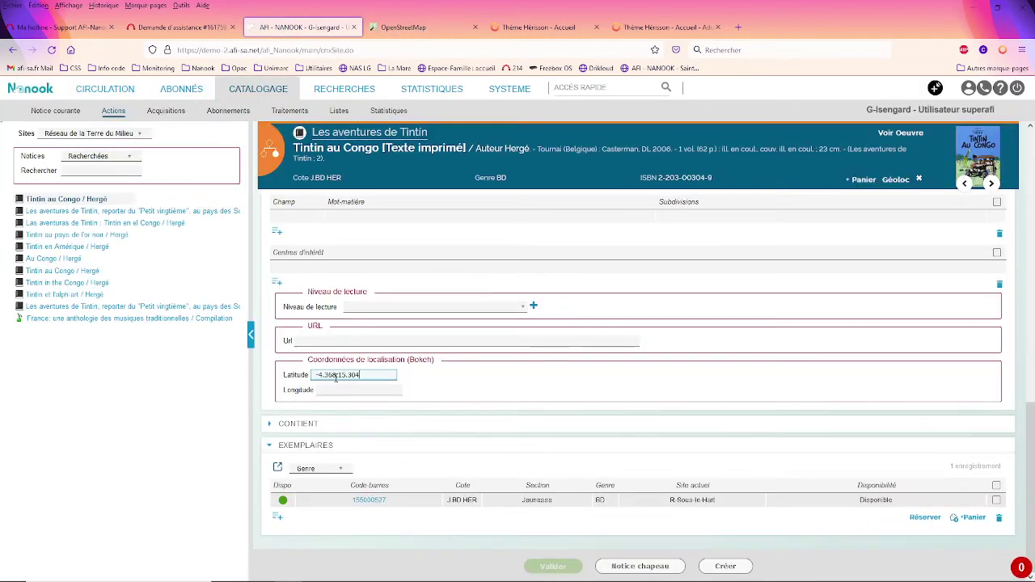
left_click_drag(363, 376, 338, 376)
key("ctrl+x")
left_click(339, 391)
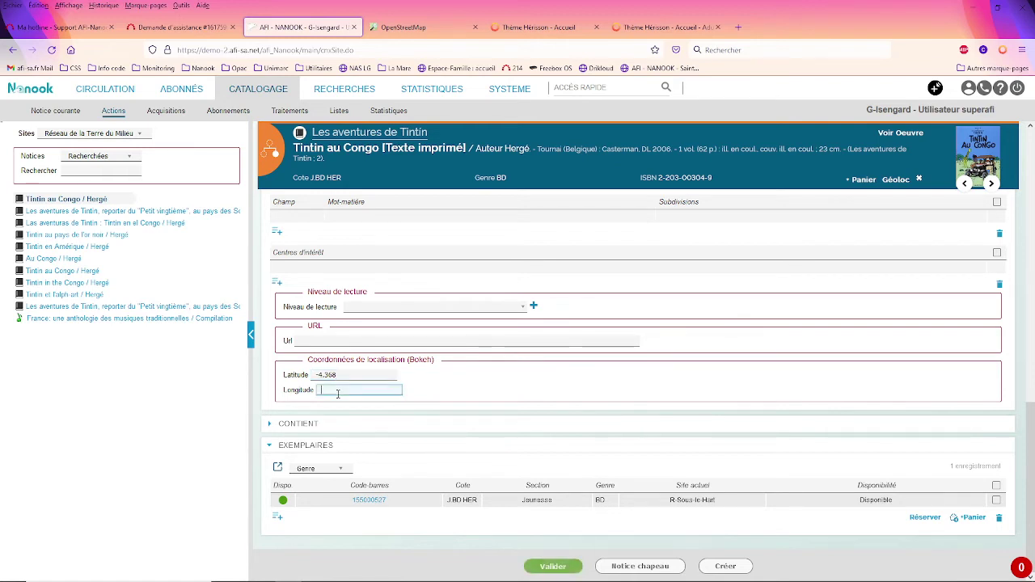
key("ctrl+v")
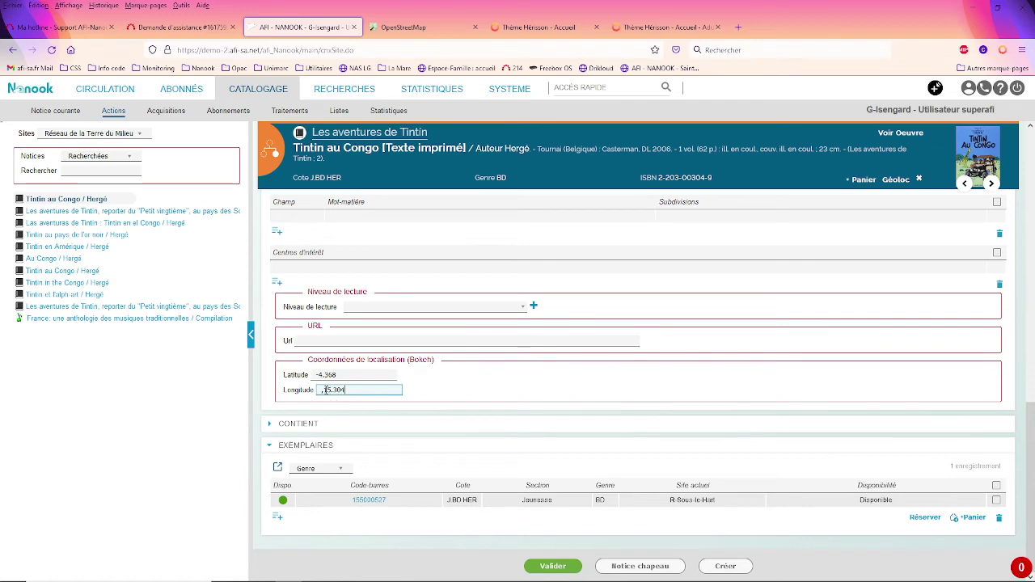
left_click(324, 389)
key("BackSpace")
left_click(545, 566)
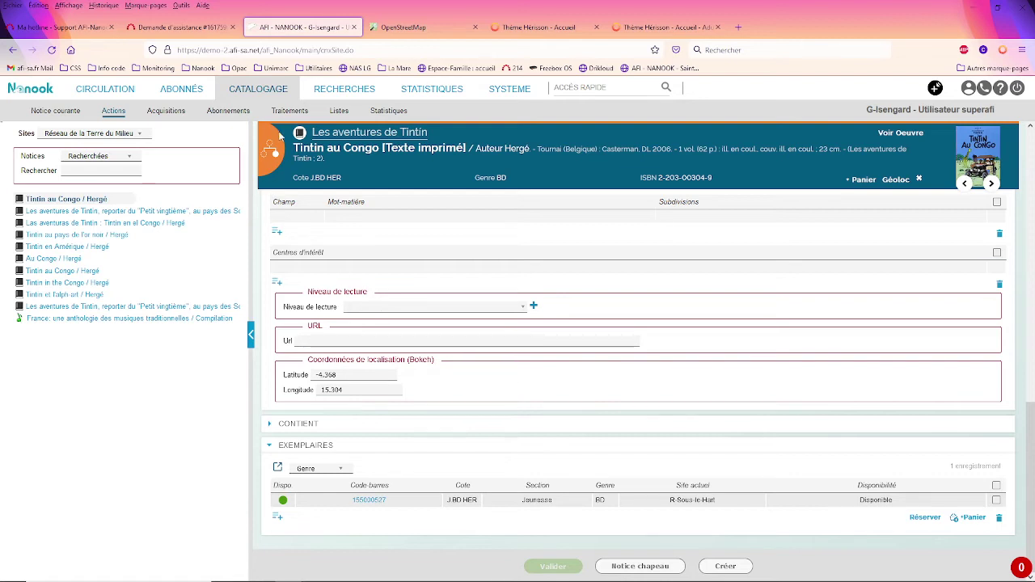
Step: Open the Géoloc basket in the Panier de notices folder to examine its settings and records
mouse_move(290, 111)
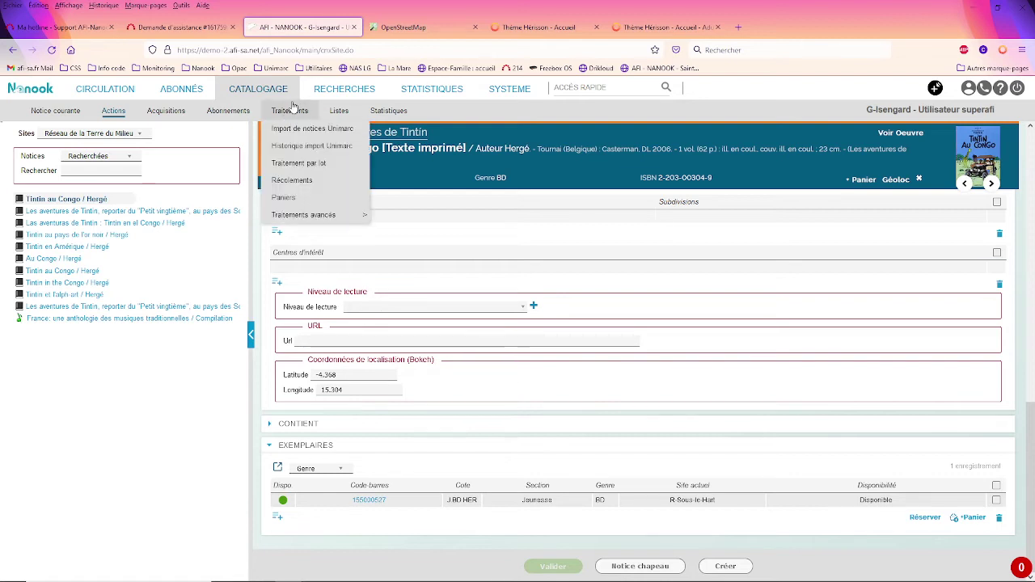
left_click(284, 198)
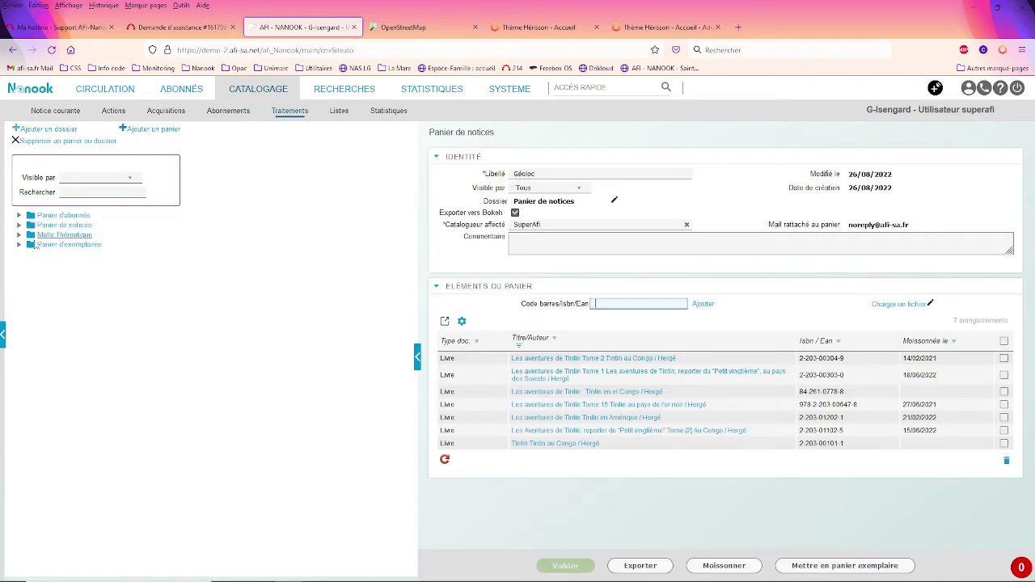
left_click(50, 225)
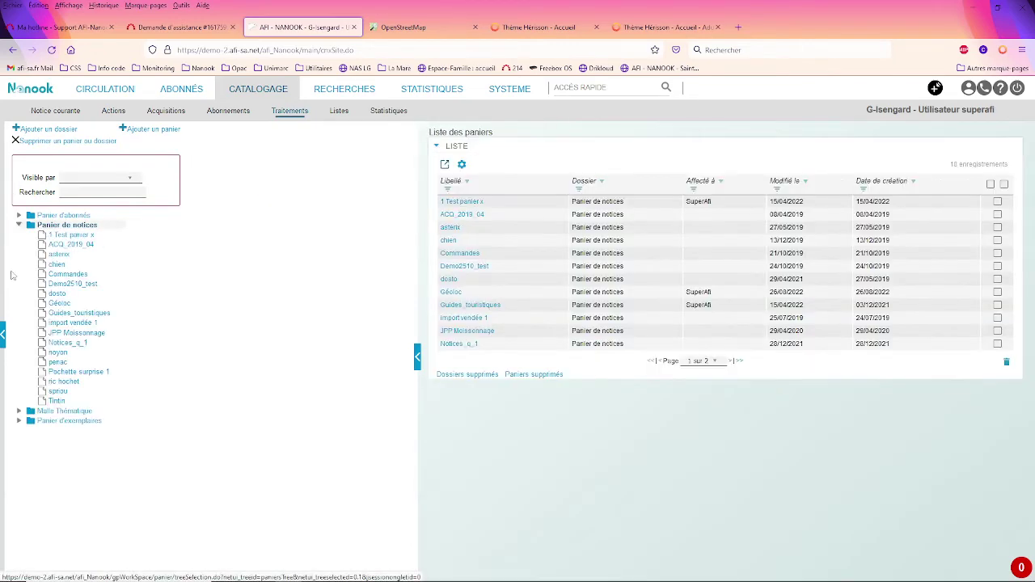
left_click(59, 303)
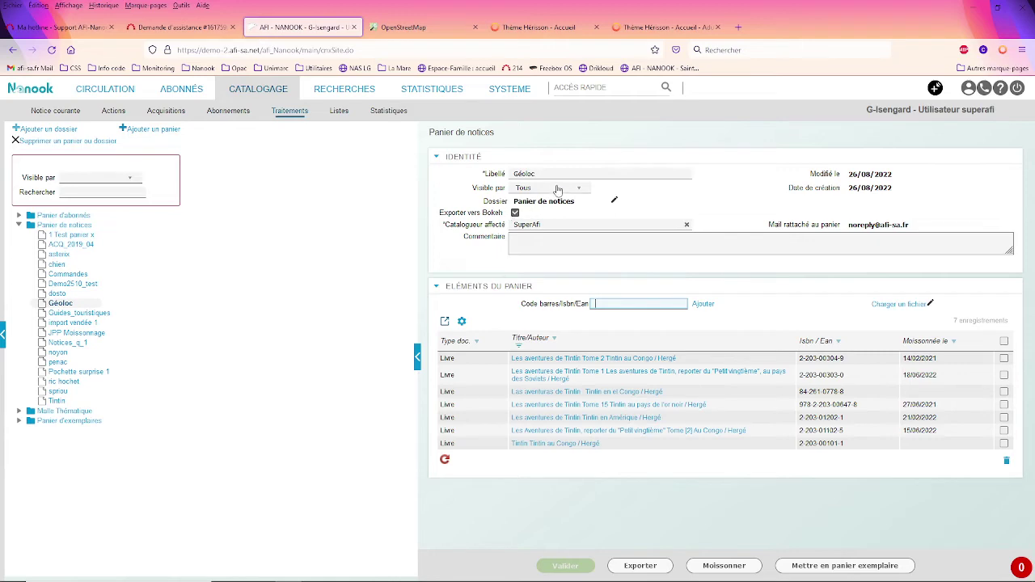
Step: Switch to the Bokeh portal's Adulte page and select the Géoloc basket as the source in the Boite de notices configuration
left_click(641, 32)
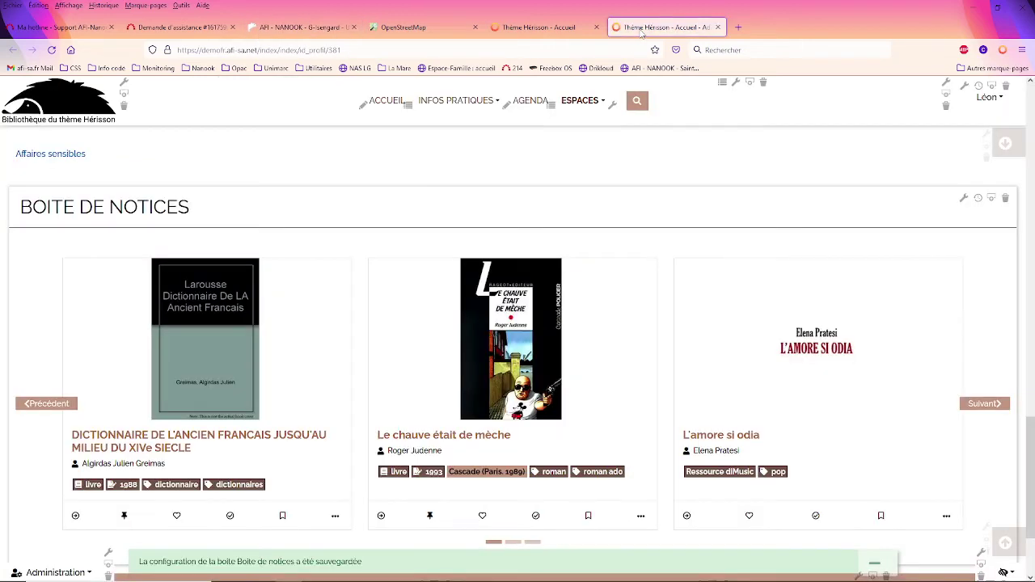
scroll(331, 185, "down", 3)
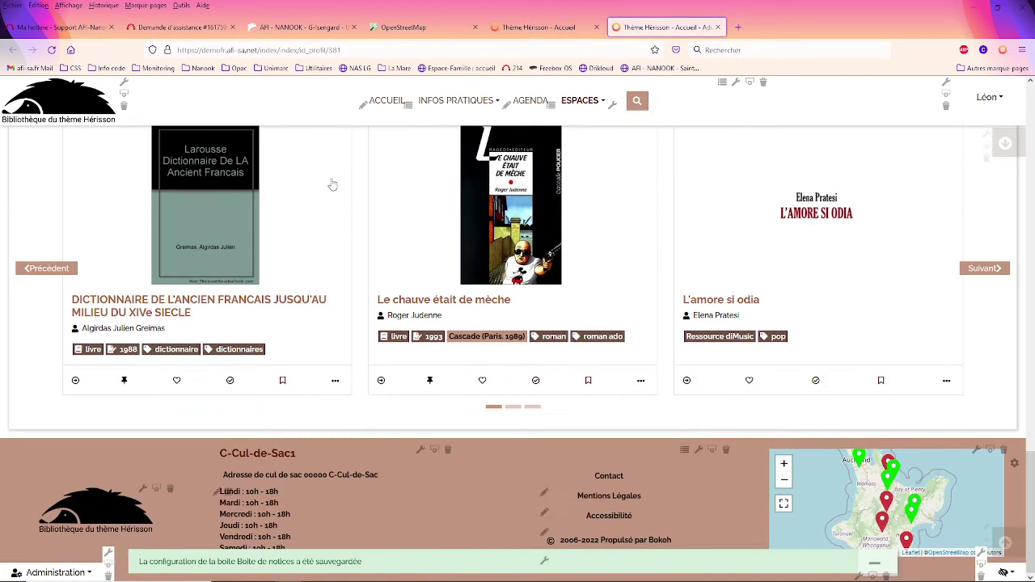
scroll(331, 185, "up", 15)
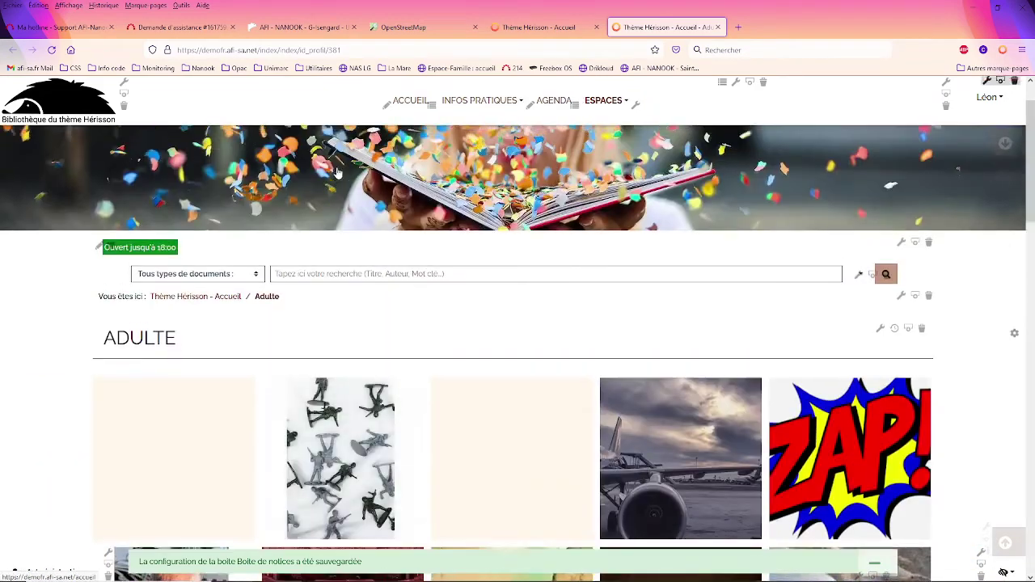
scroll(338, 173, "up", 1)
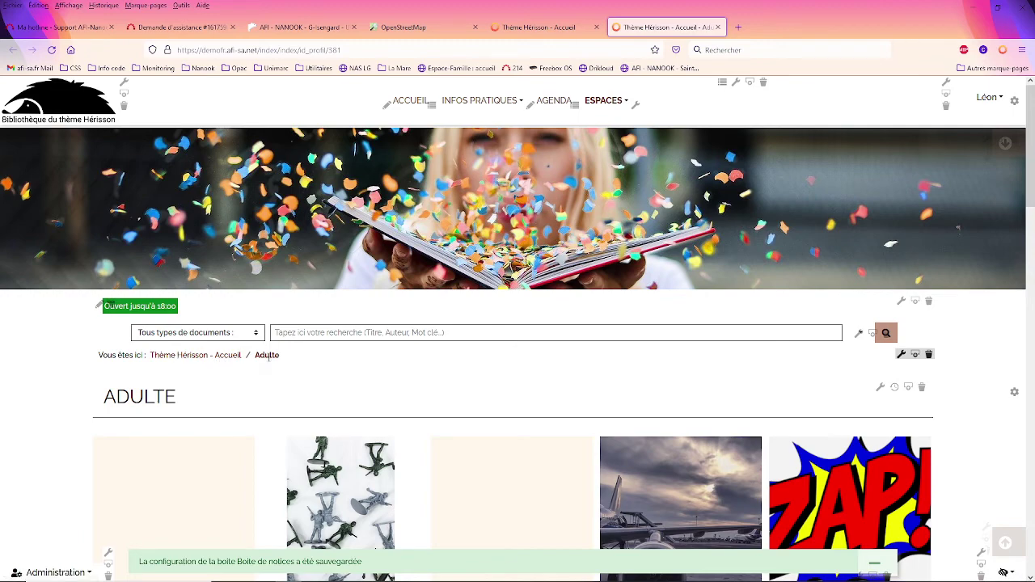
scroll(272, 362, "down", 7)
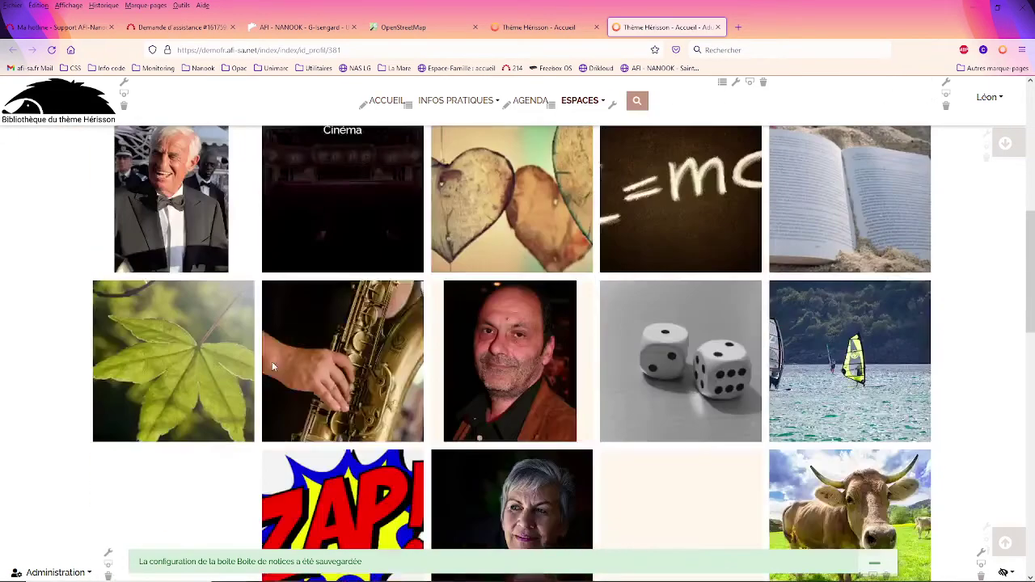
scroll(271, 361, "down", 10)
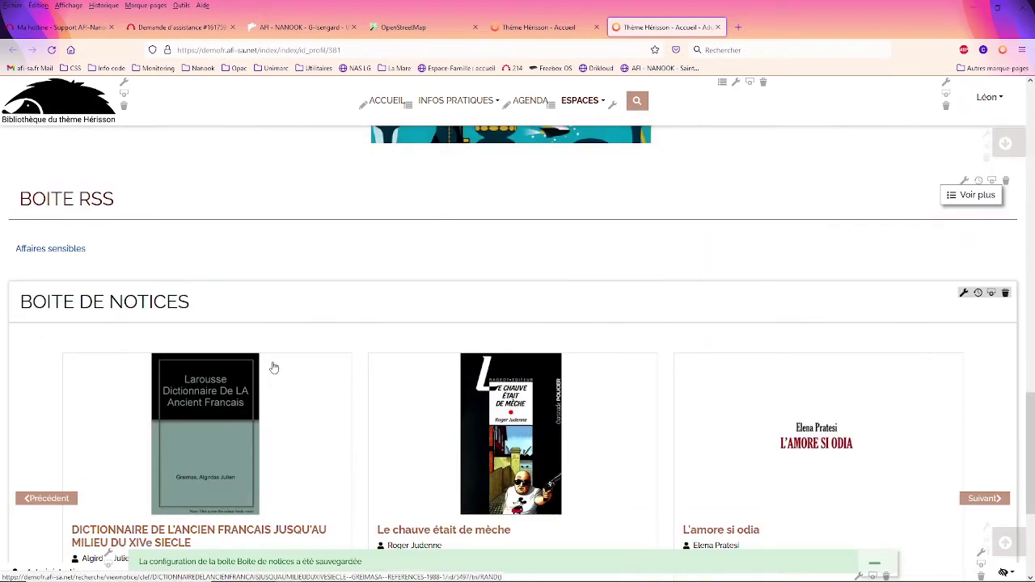
scroll(274, 367, "down", 1)
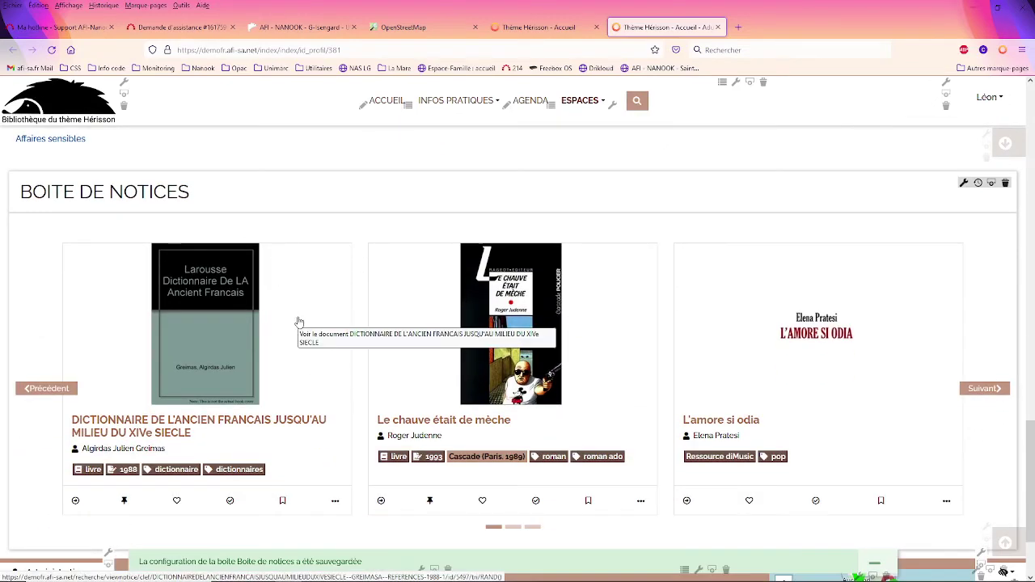
left_click(964, 184)
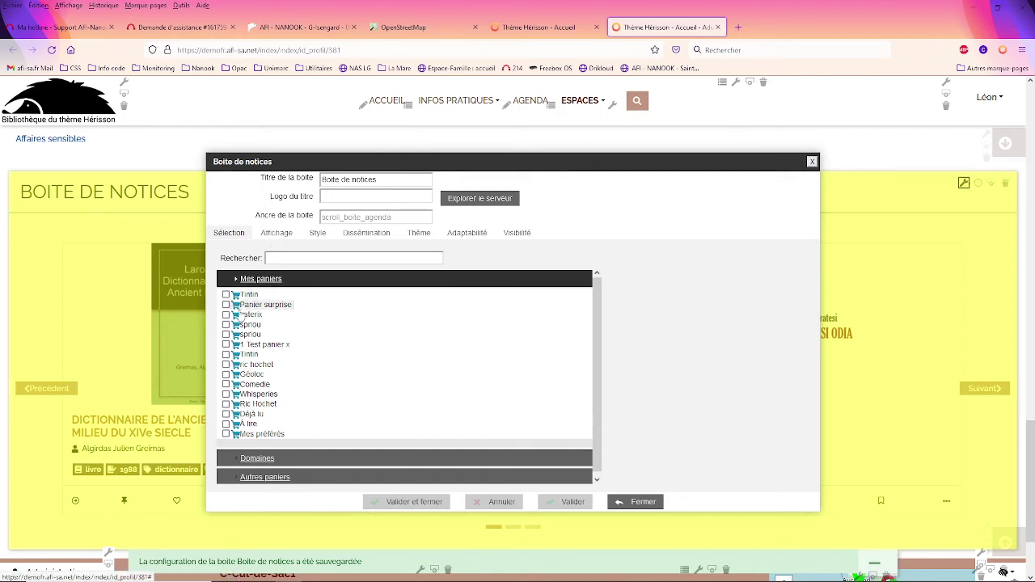
left_click(226, 374)
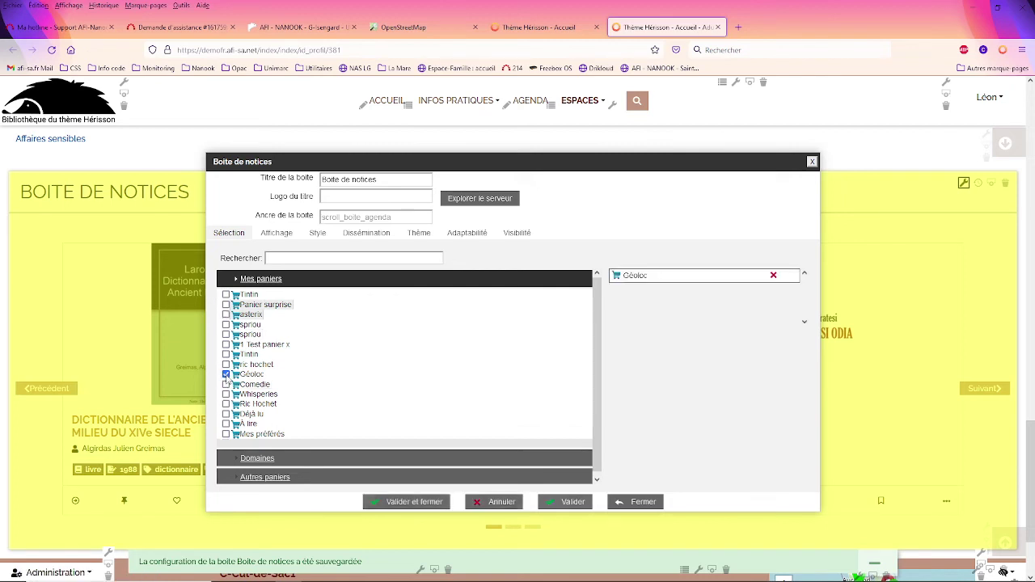
Step: Set the Boite de notices list layout to Carte géographique in its display settings
left_click(277, 232)
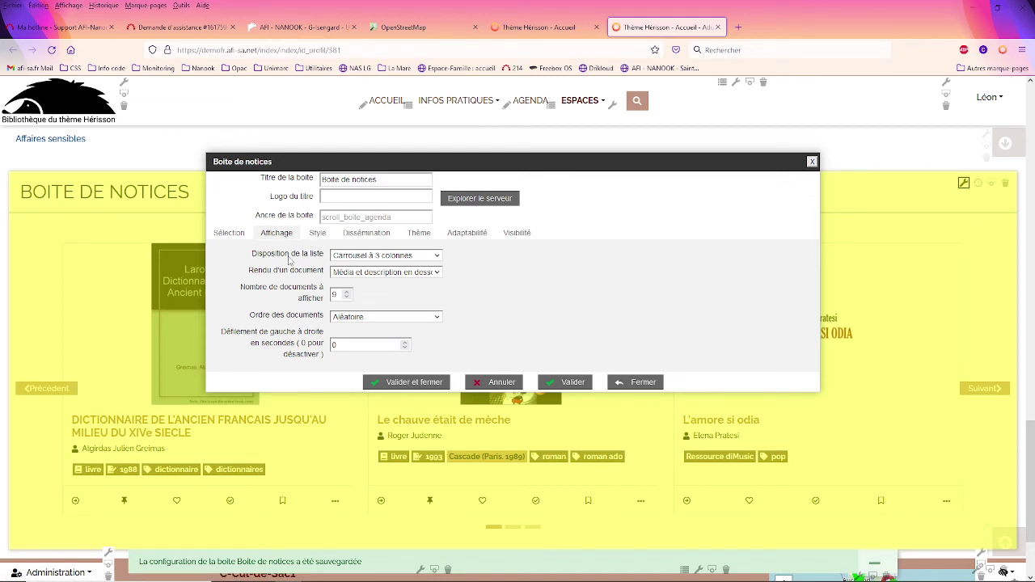
left_click(369, 257)
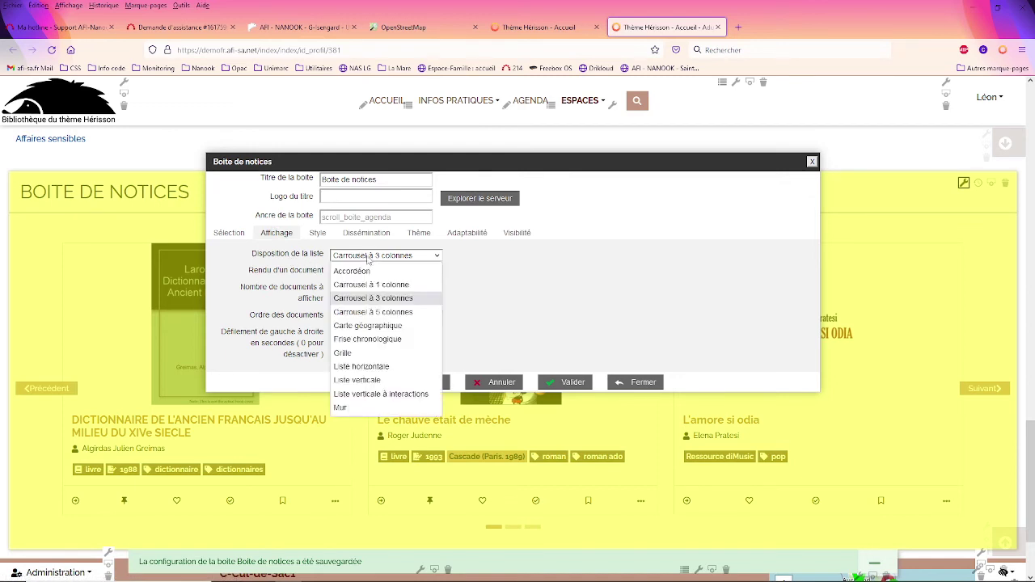
key("Down")
key("Down")
key("Return")
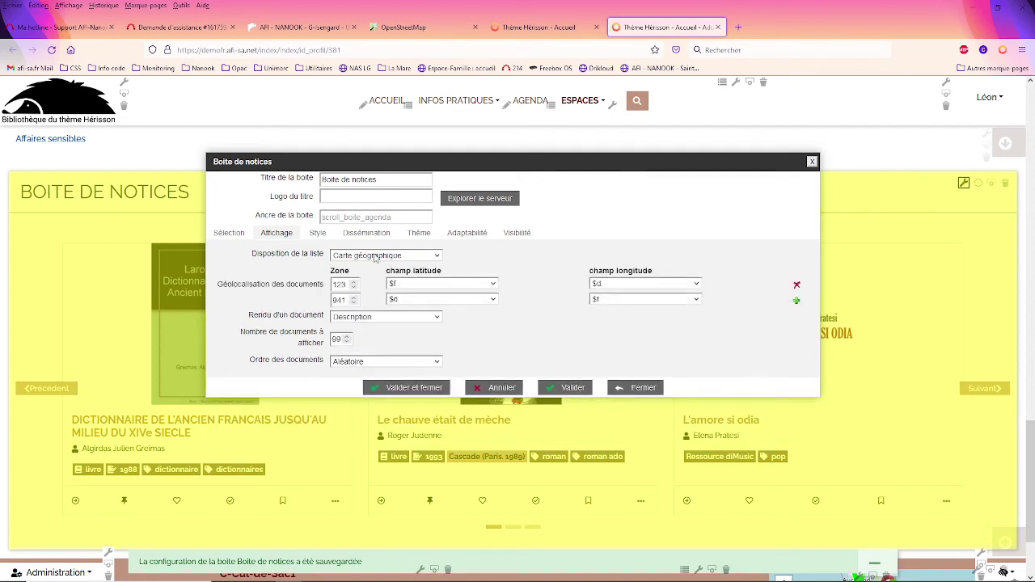